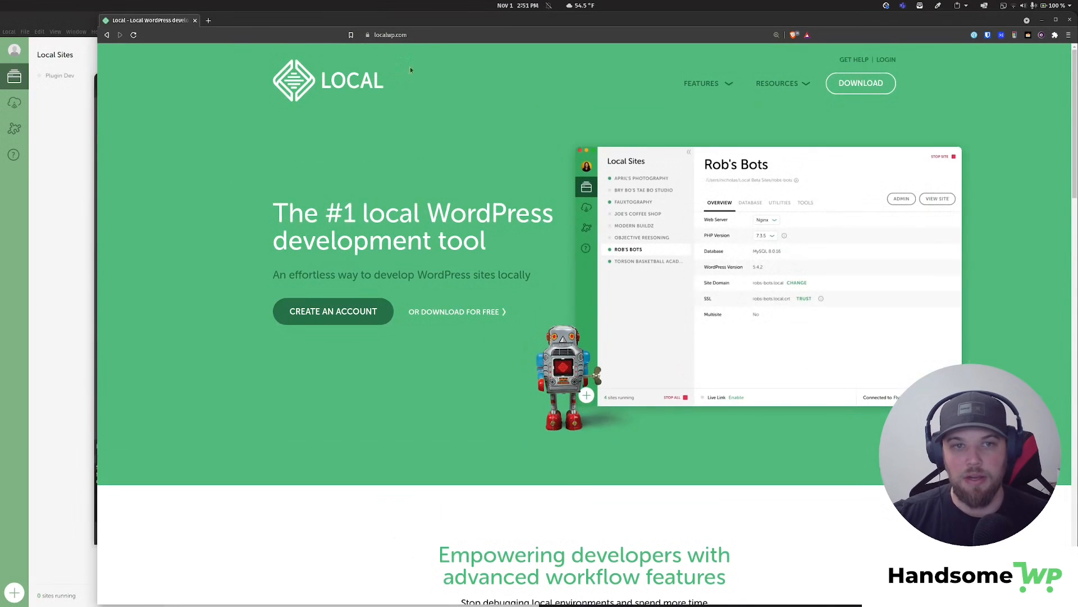
- Open Local's free download form, pick Linux, close it, and return to the Local app
scroll(393, 150, "down", 1)
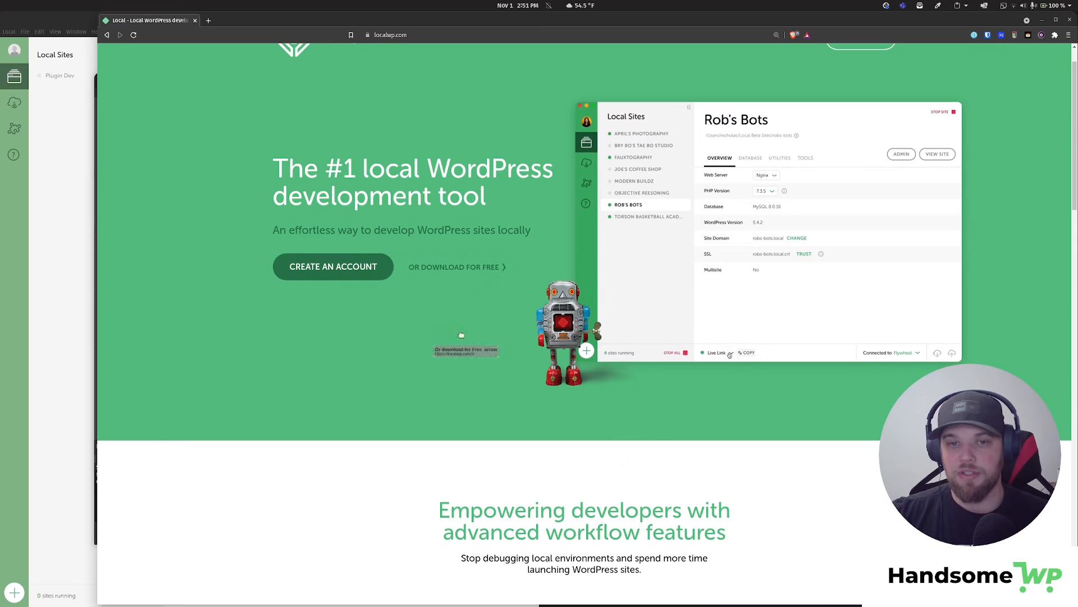
left_click(456, 268)
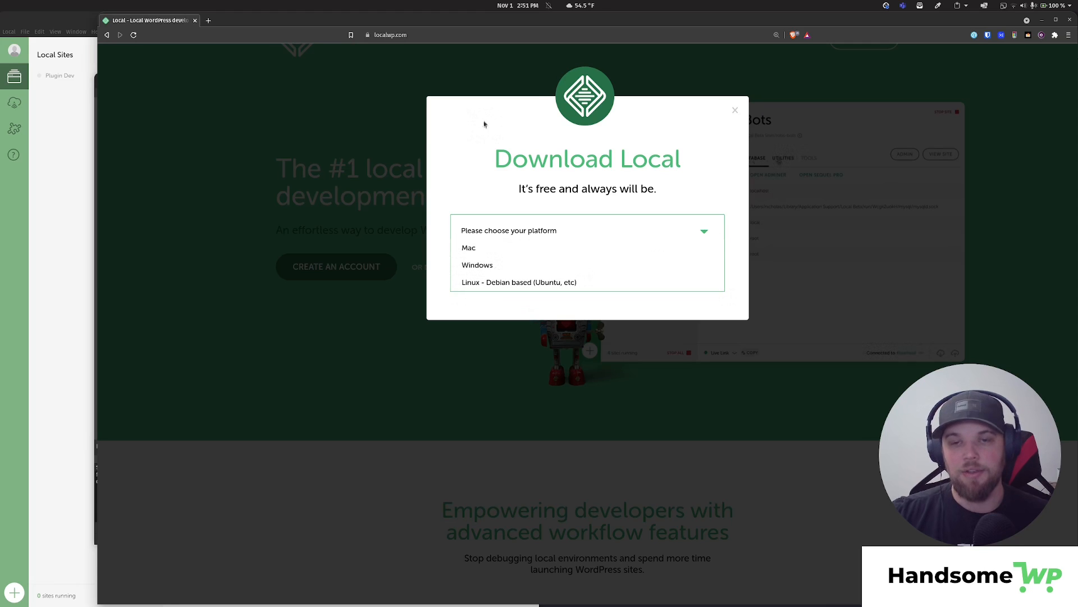
left_click(562, 282)
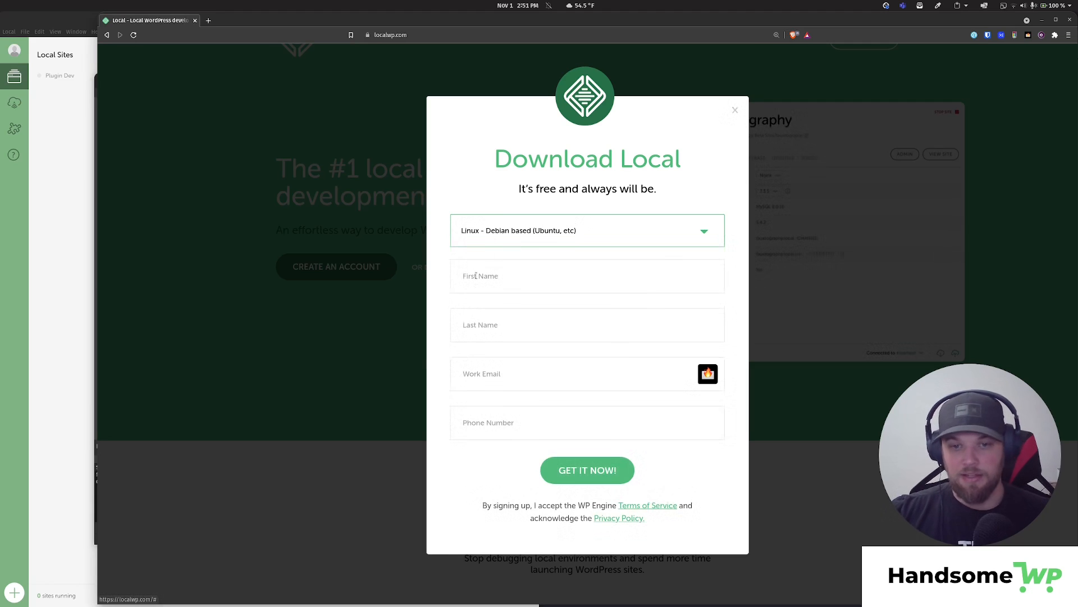
left_click(734, 111)
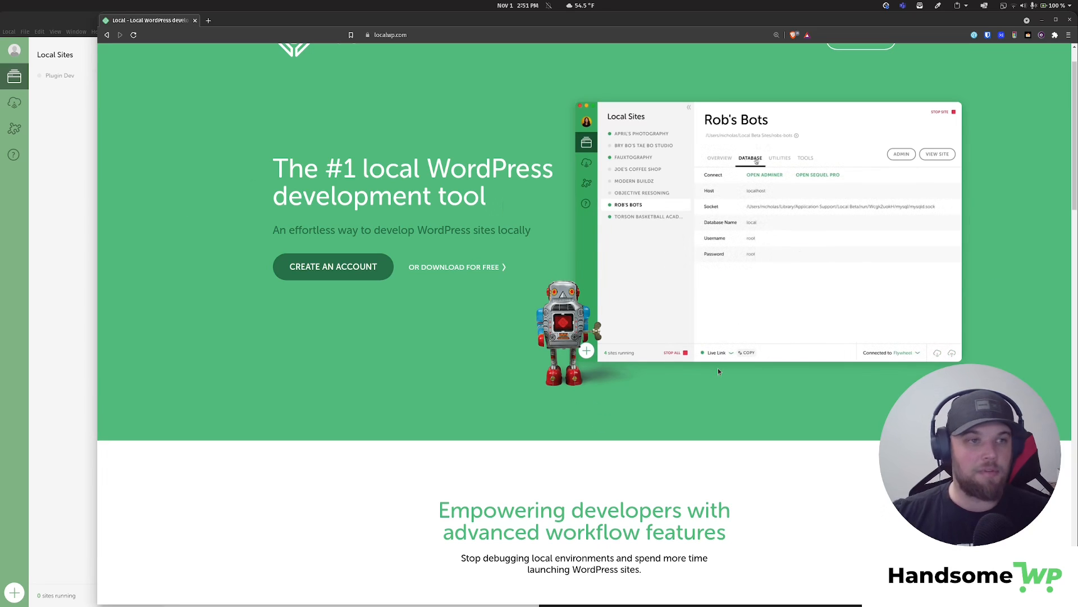
left_click(46, 291)
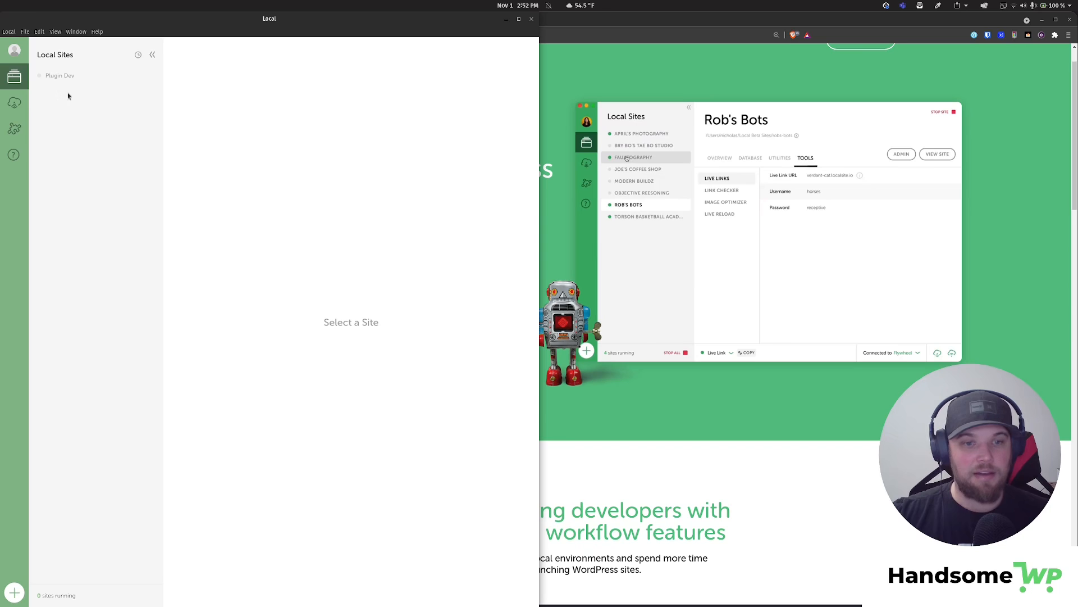
- Start a new site named 'Local Demo Site' and keep the Preferred environment
left_click(15, 592)
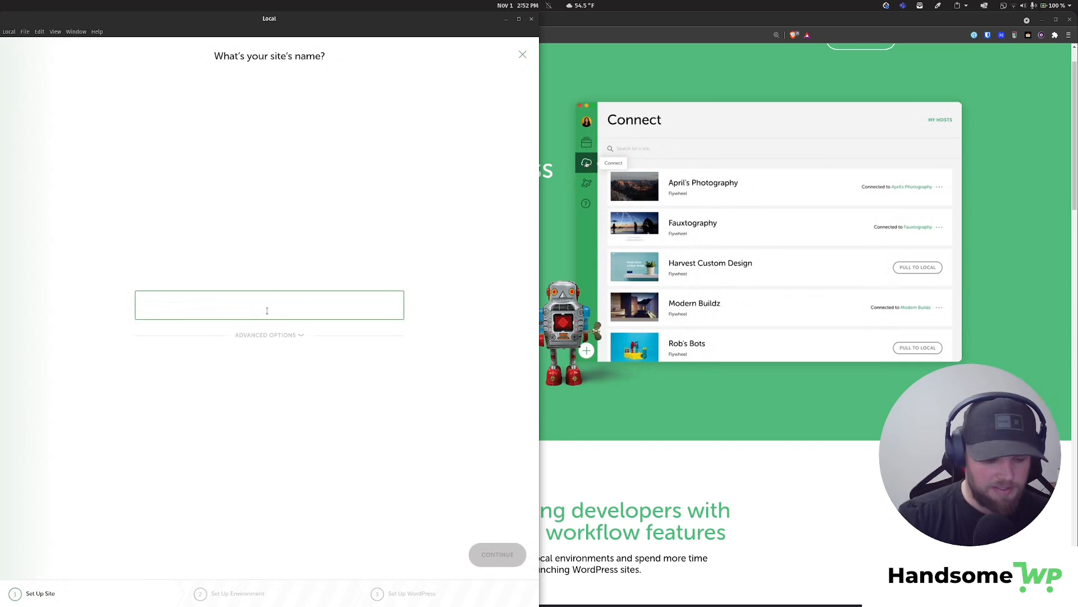
type("Demo Sit")
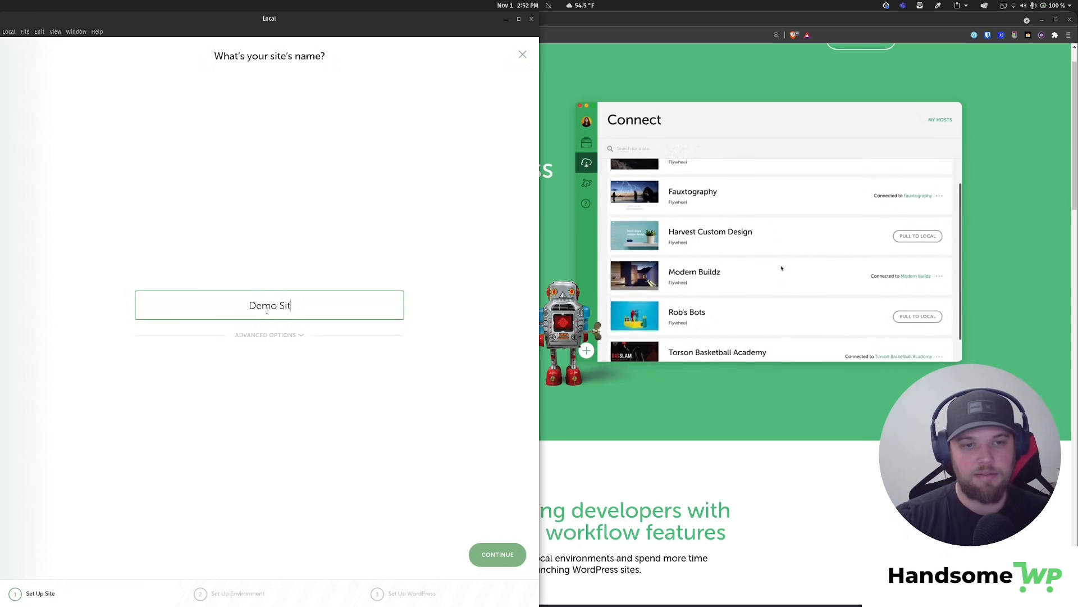
type("e")
left_click(247, 306)
type("Local")
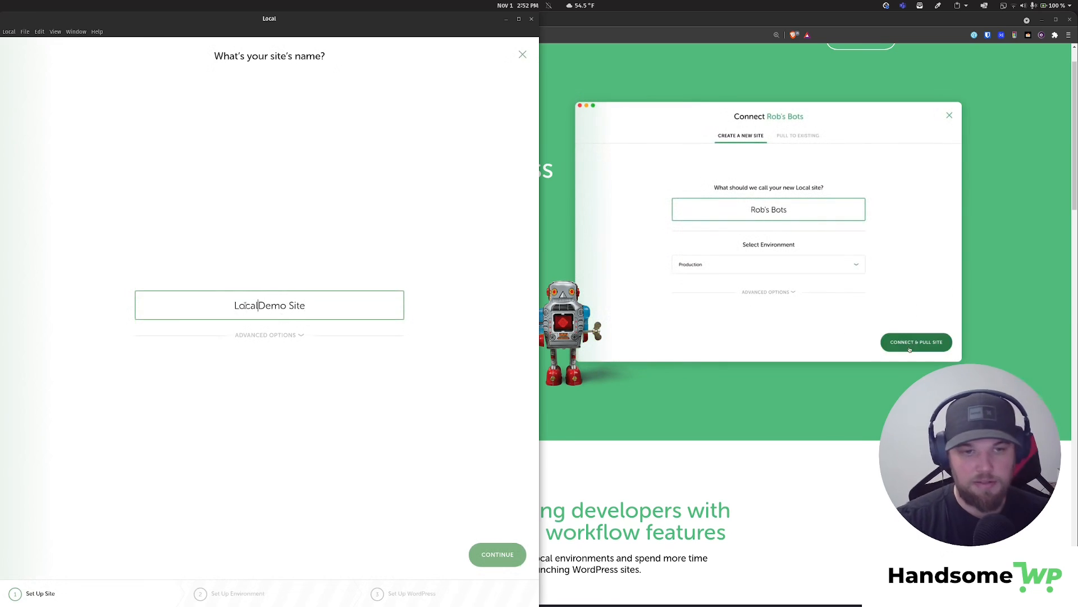
left_click(497, 554)
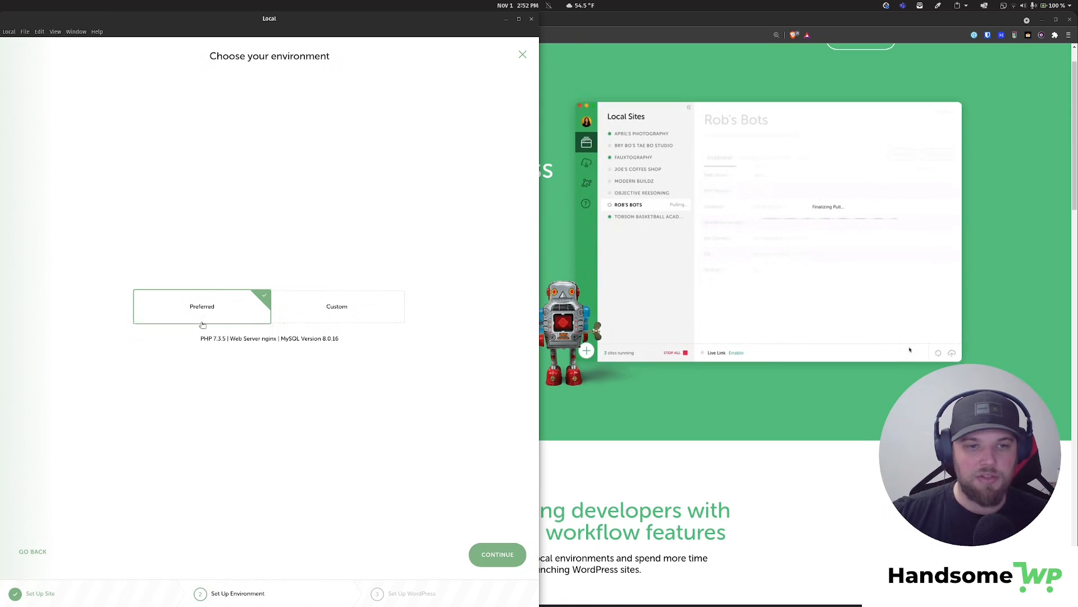
left_click(352, 319)
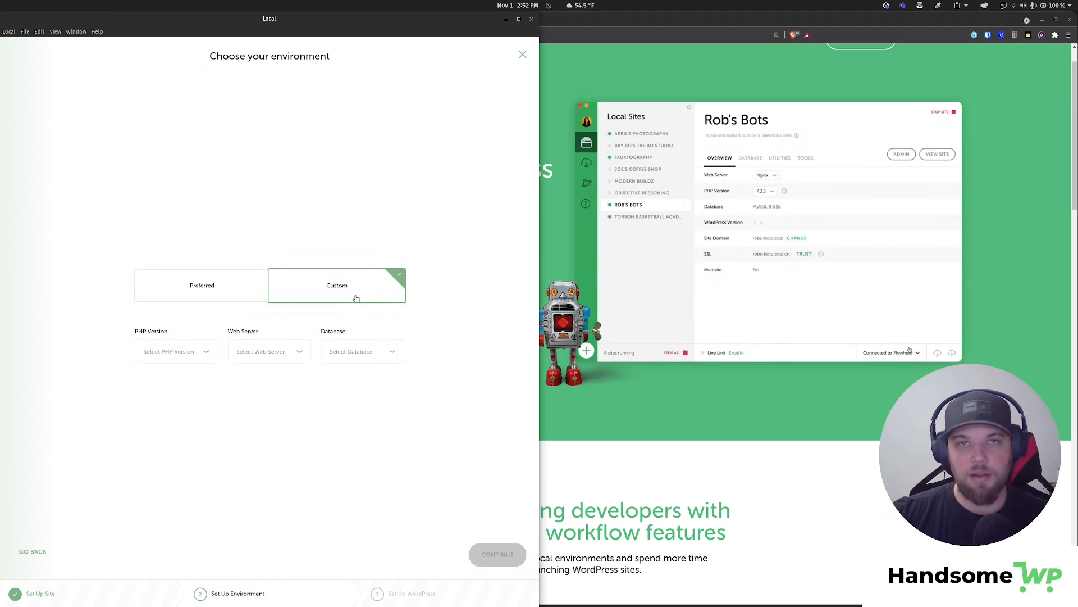
left_click(219, 288)
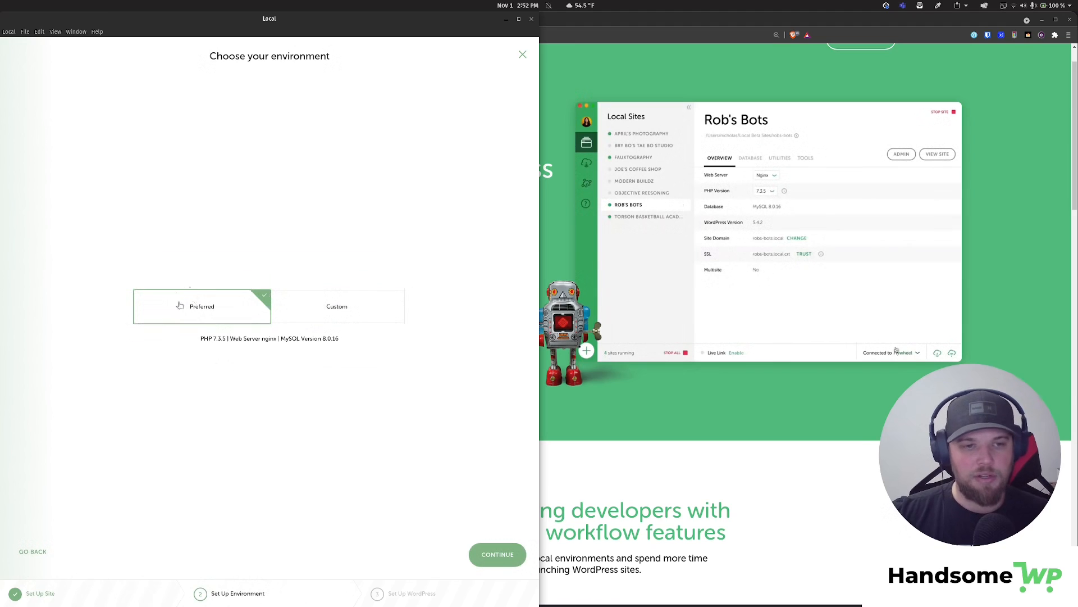
left_click(498, 554)
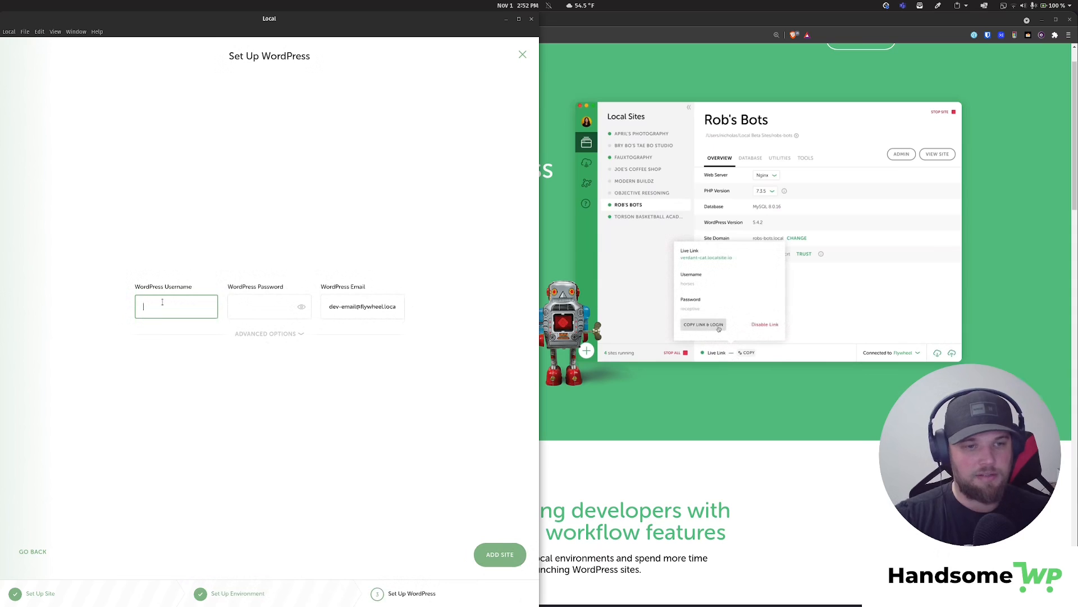
- Enter the WordPress admin username and password, then add the site
type("t")
key("BackSpace")
key("BackSpace")
key("BackSpace")
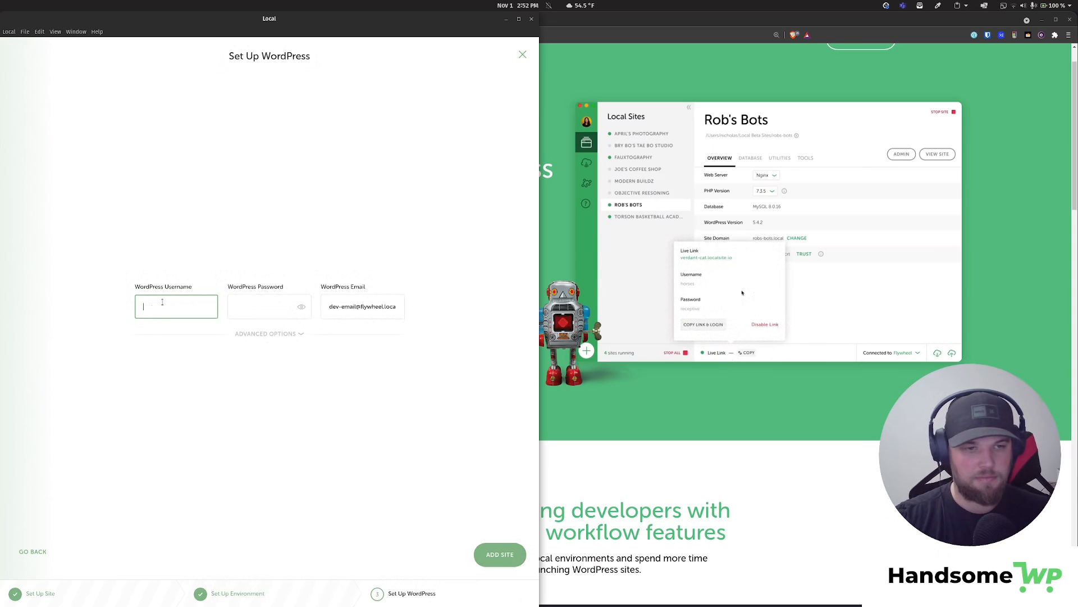
left_click(237, 308)
type("test")
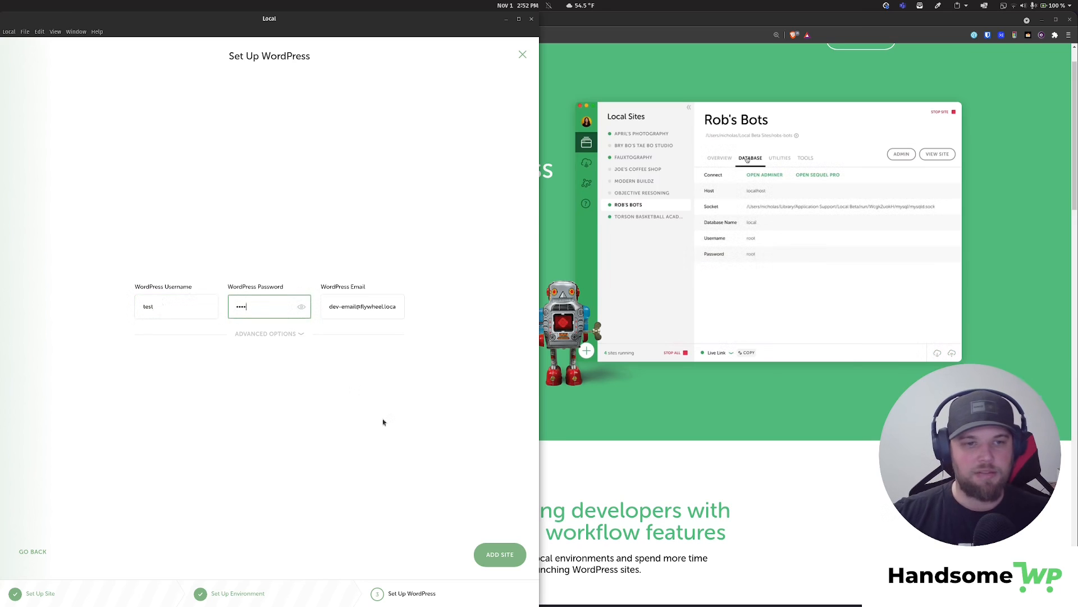
left_click(341, 307)
key("ctrl+a")
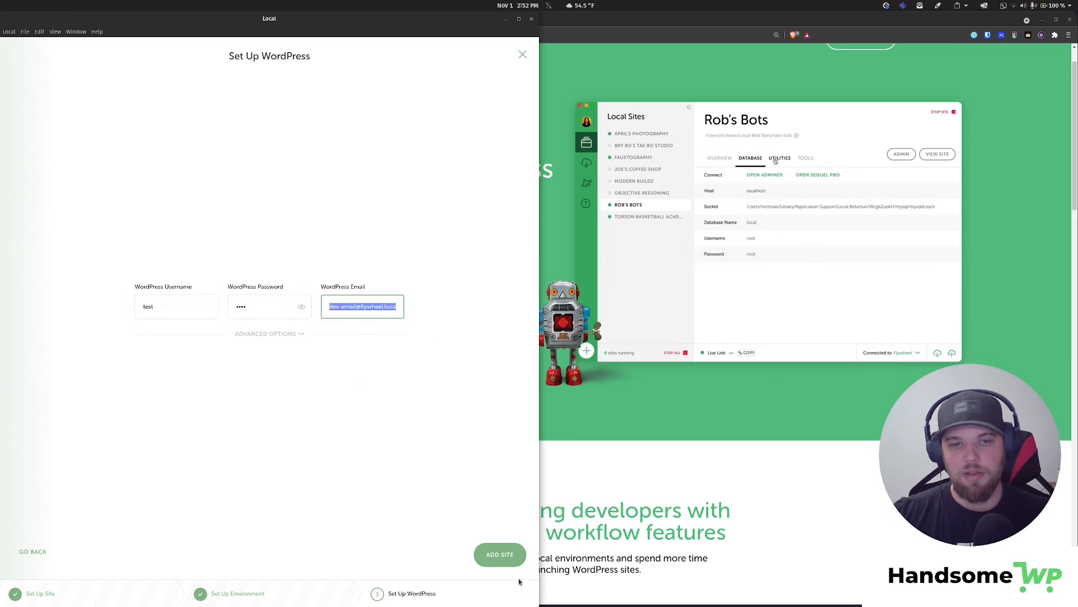
left_click(500, 555)
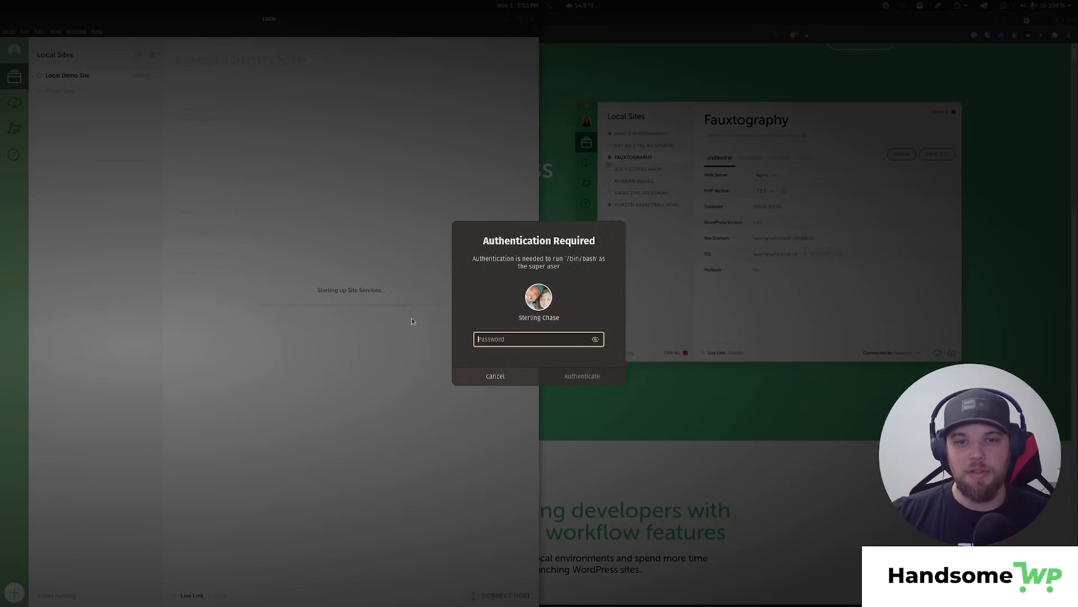
- Authenticate with the system password so Local finishes installing the site
type("********")
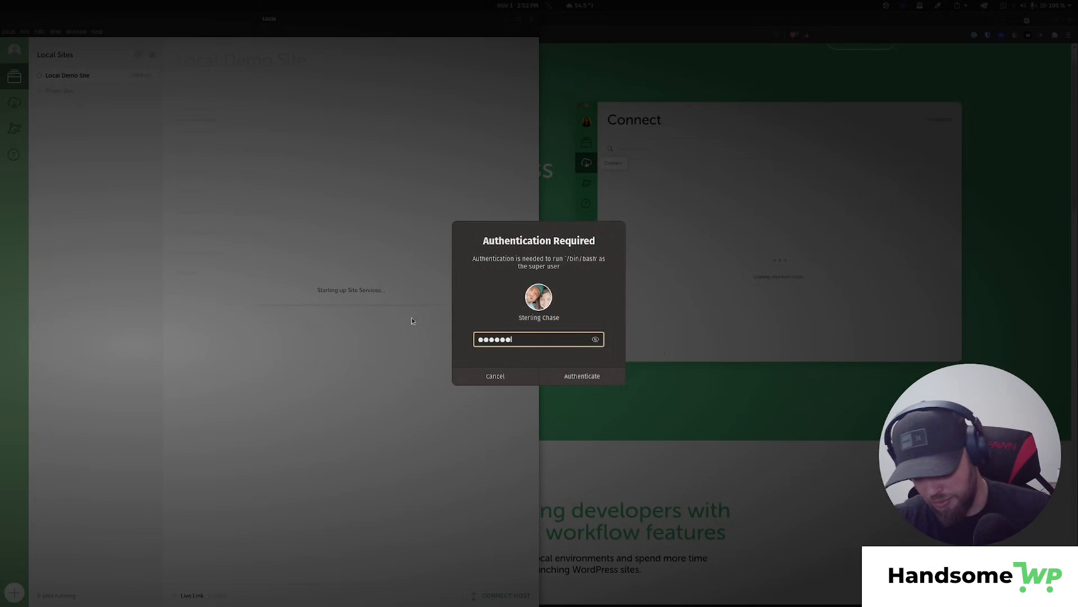
type("*")
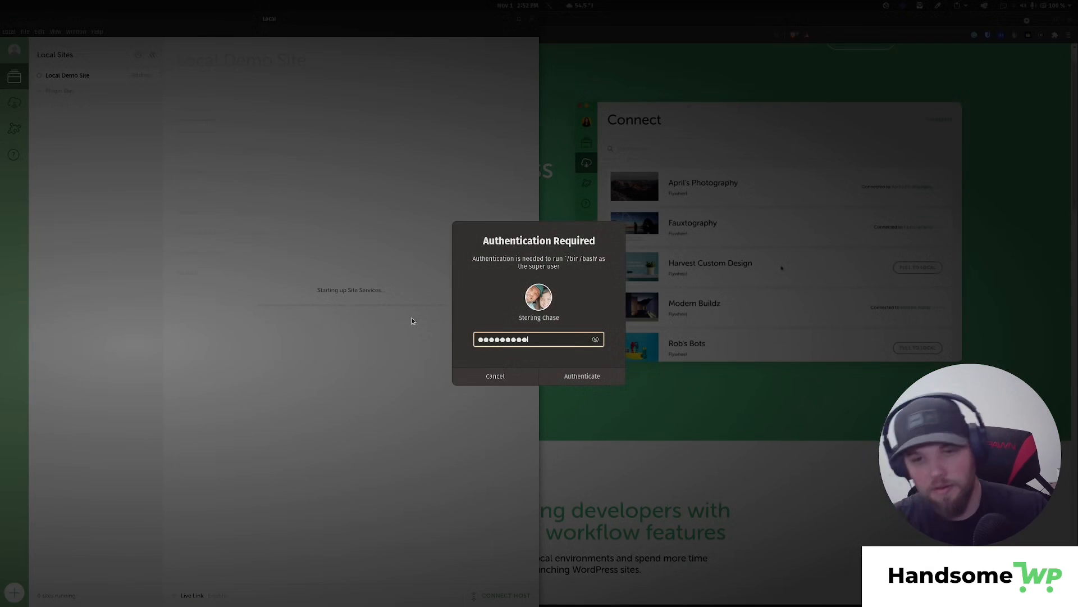
key("Return")
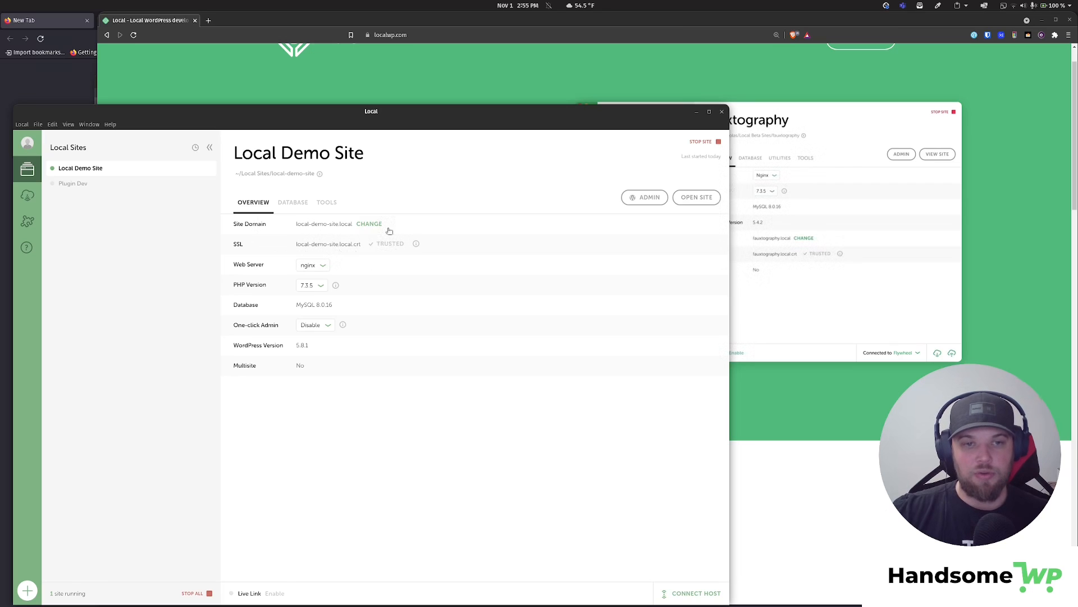
- Keep nginx as web server and set One-click Admin to the 'test' user
left_click(313, 266)
left_click(336, 284)
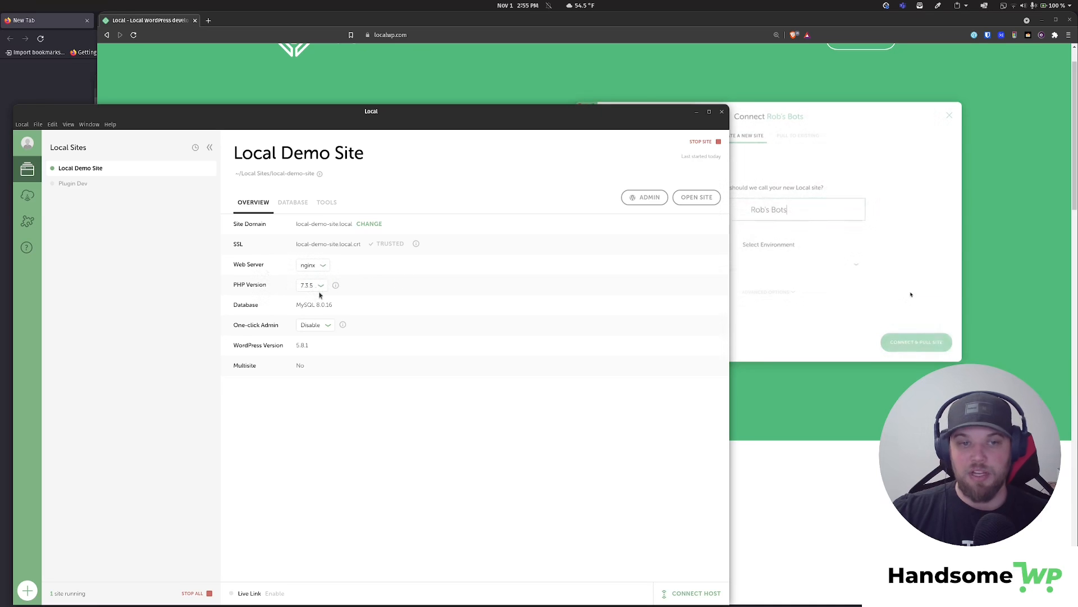
left_click(324, 325)
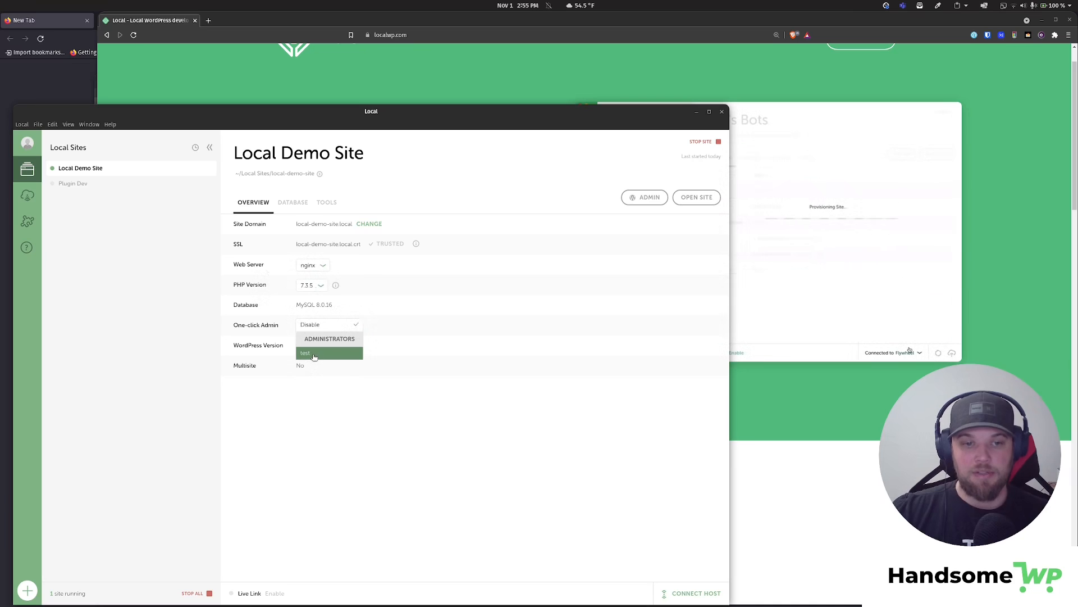
left_click(309, 353)
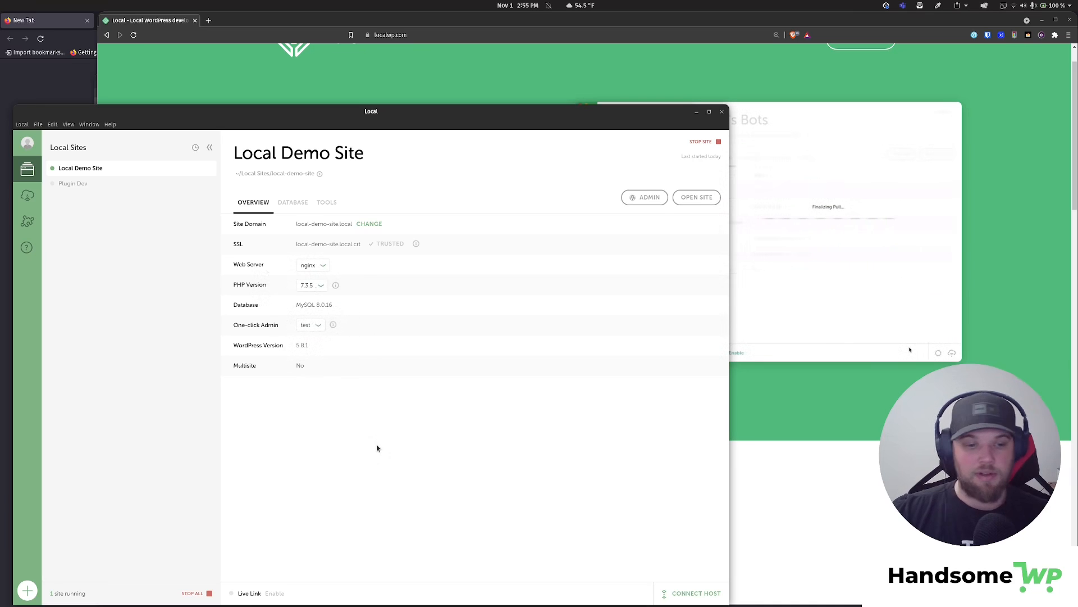
left_click_drag(297, 346, 324, 345)
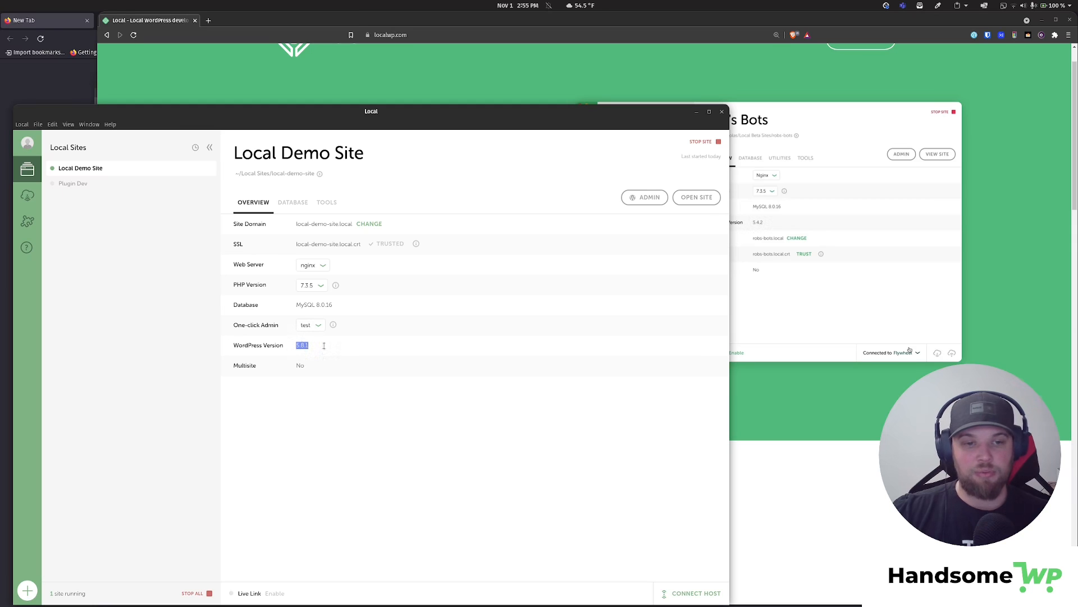
- View the site's database details and briefly open the database in Adminer
left_click(301, 205)
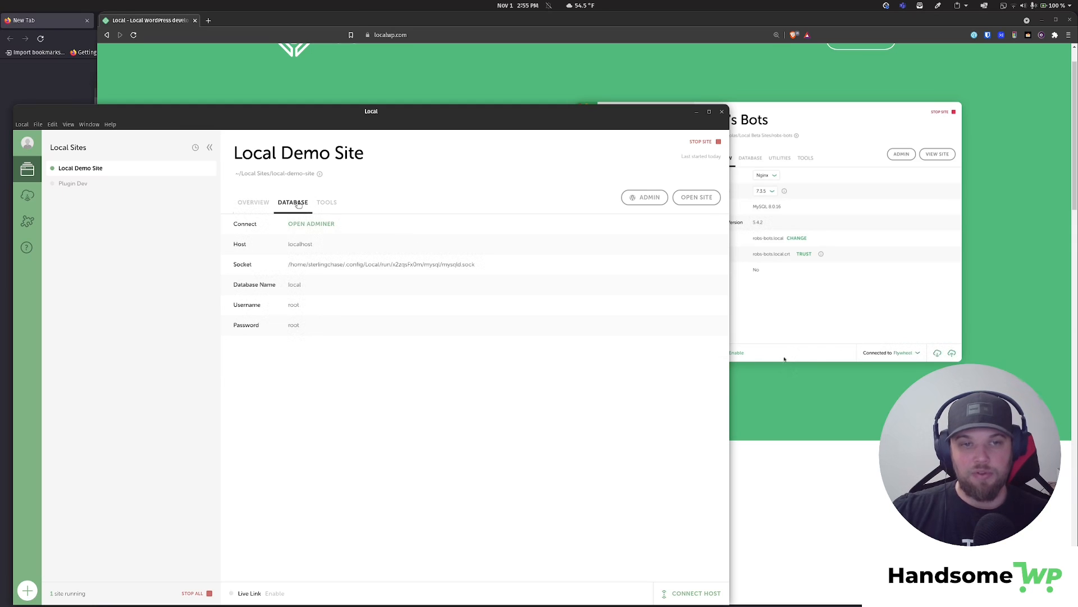
left_click(318, 224)
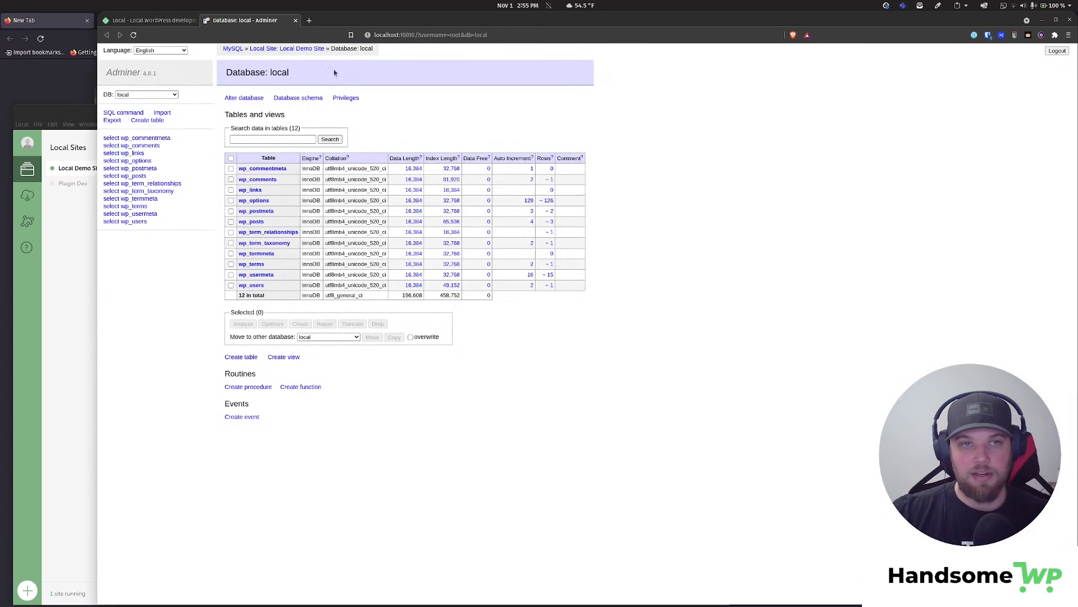
left_click(296, 20)
left_click(79, 273)
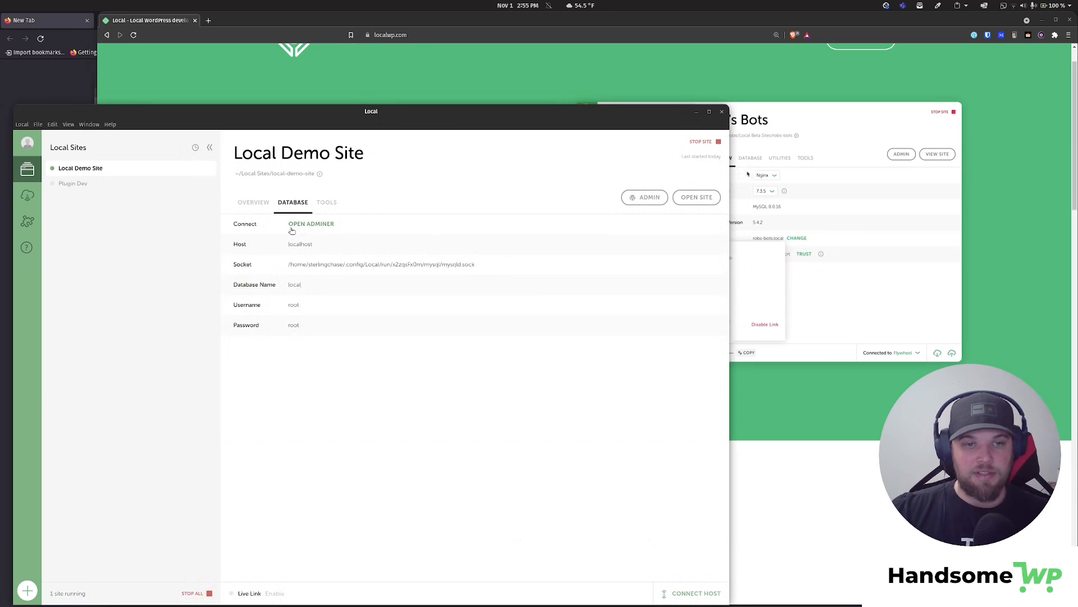
- Browse the Live Links and MailHog tools, then return to the site overview
left_click(327, 202)
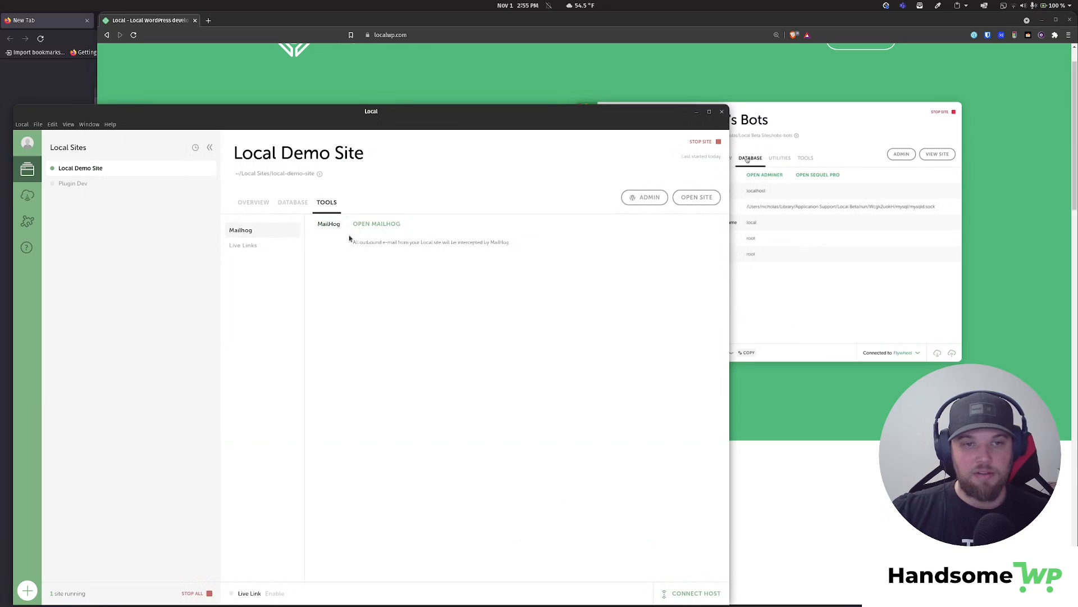
left_click(267, 248)
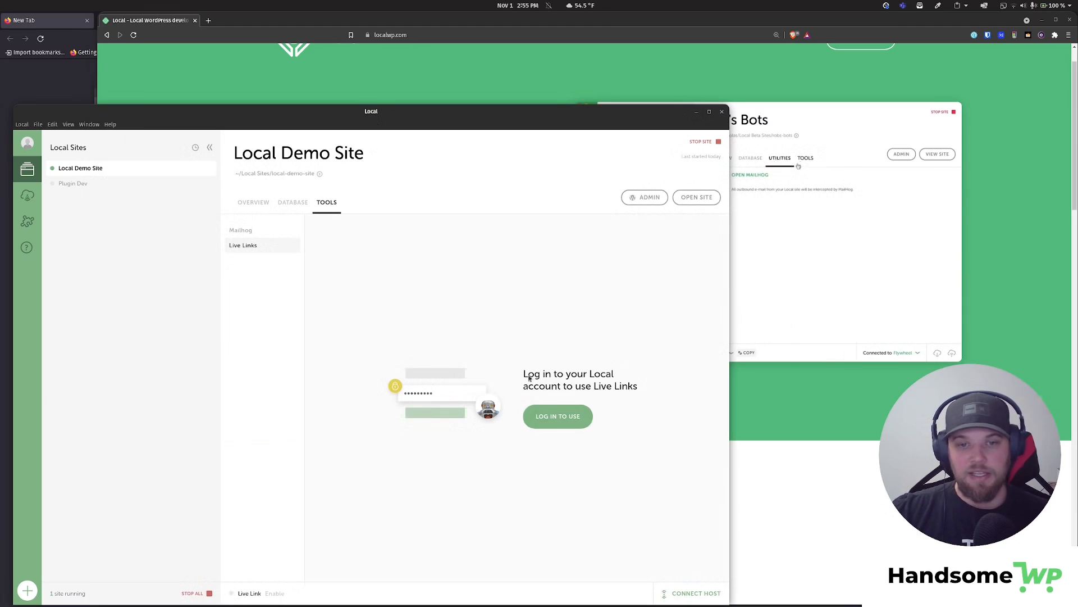
left_click(251, 230)
left_click(286, 202)
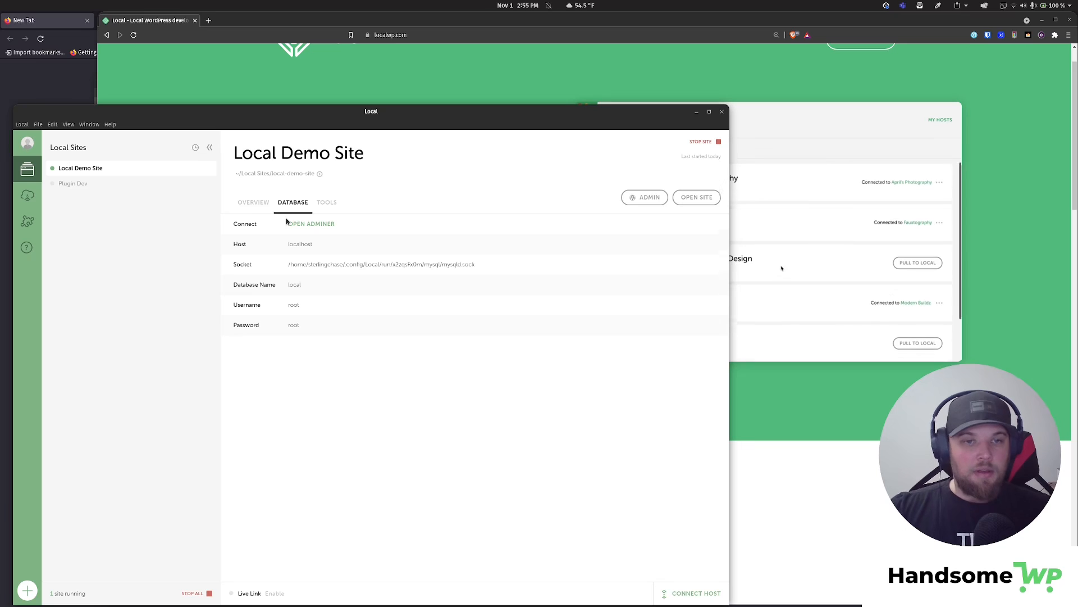
left_click(255, 201)
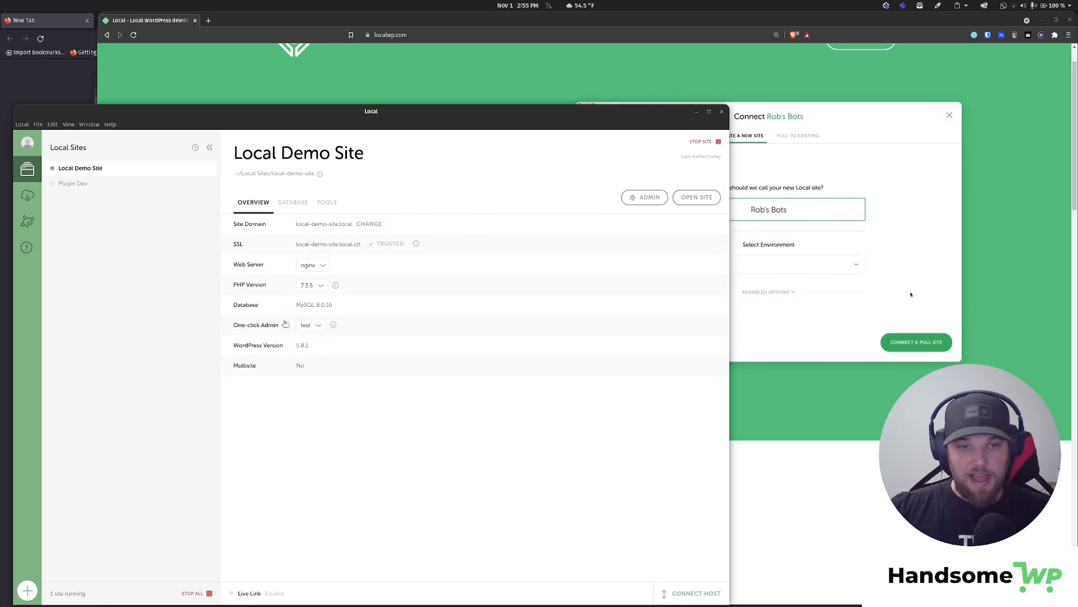
- Open the WordPress admin dashboard from Local and zoom the page in
left_click(645, 197)
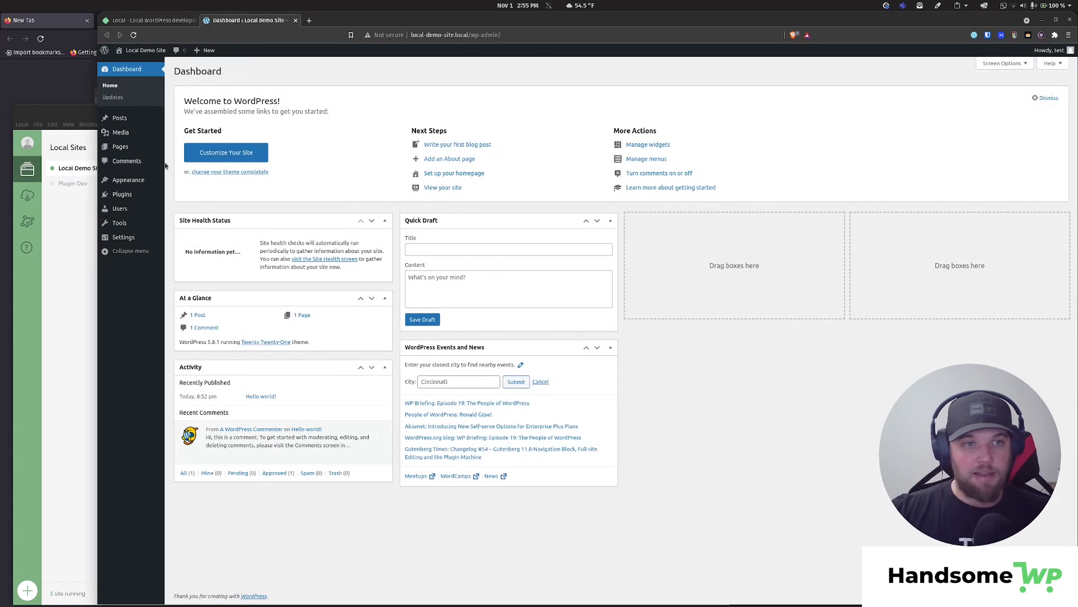
key("ctrl+plus")
key("ctrl+plus")
key("ctrl+plus")
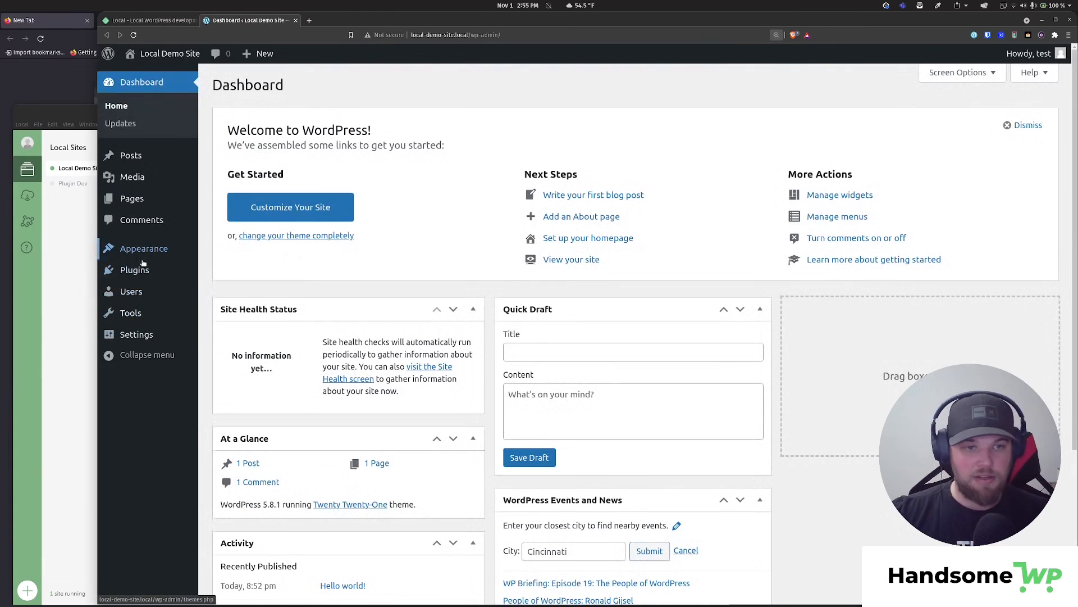
left_click(47, 315)
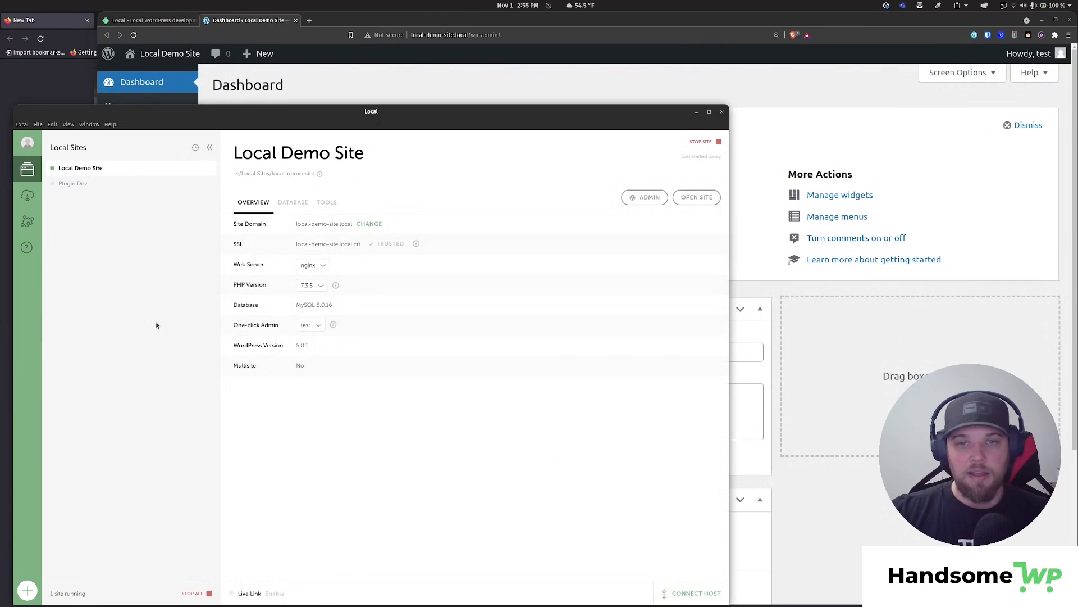
- Open the Local Demo Site front page in a new browser tab
left_click(820, 88)
mouse_move(158, 54)
middle_click(147, 81)
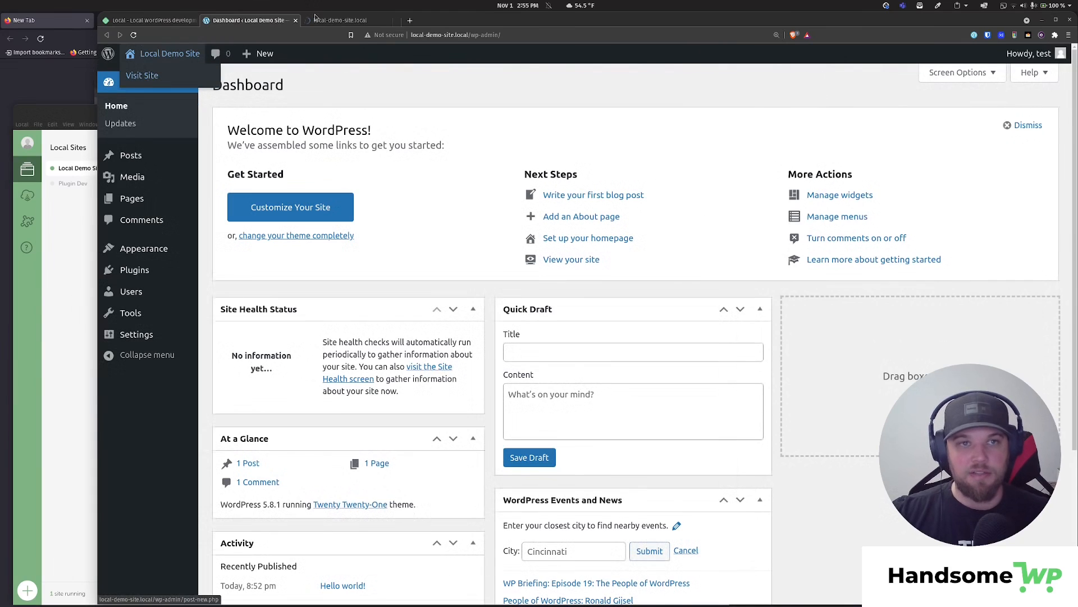
left_click(346, 20)
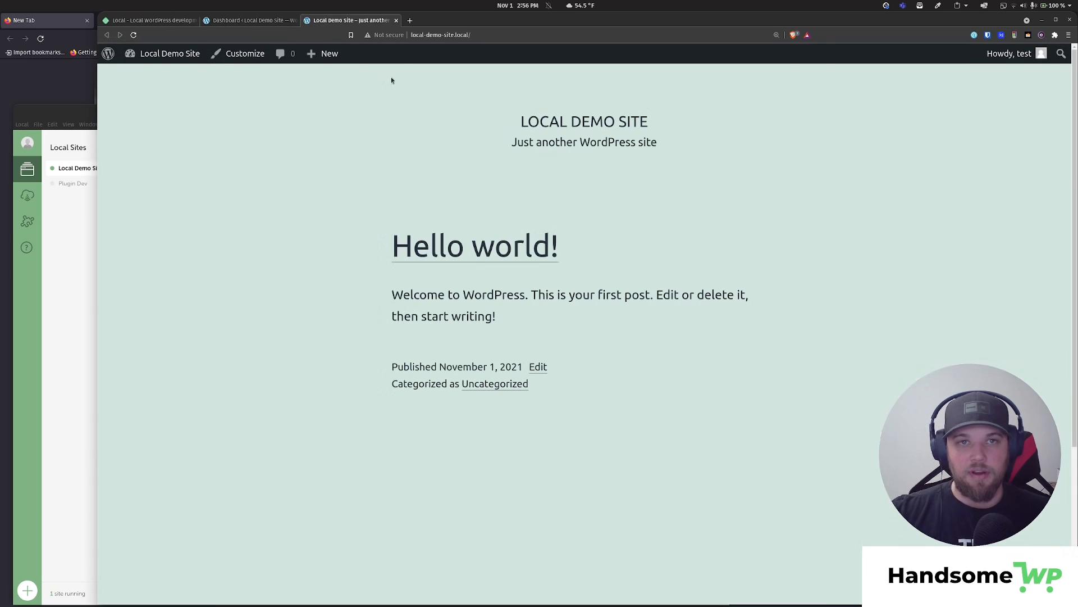
left_click(396, 20)
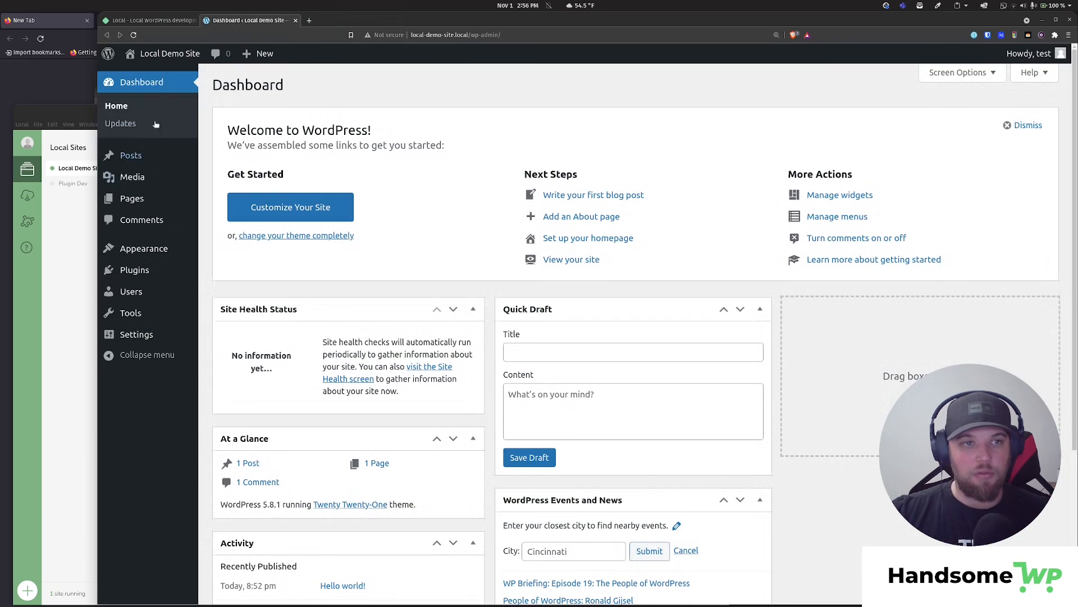
mouse_move(157, 54)
left_click(376, 21)
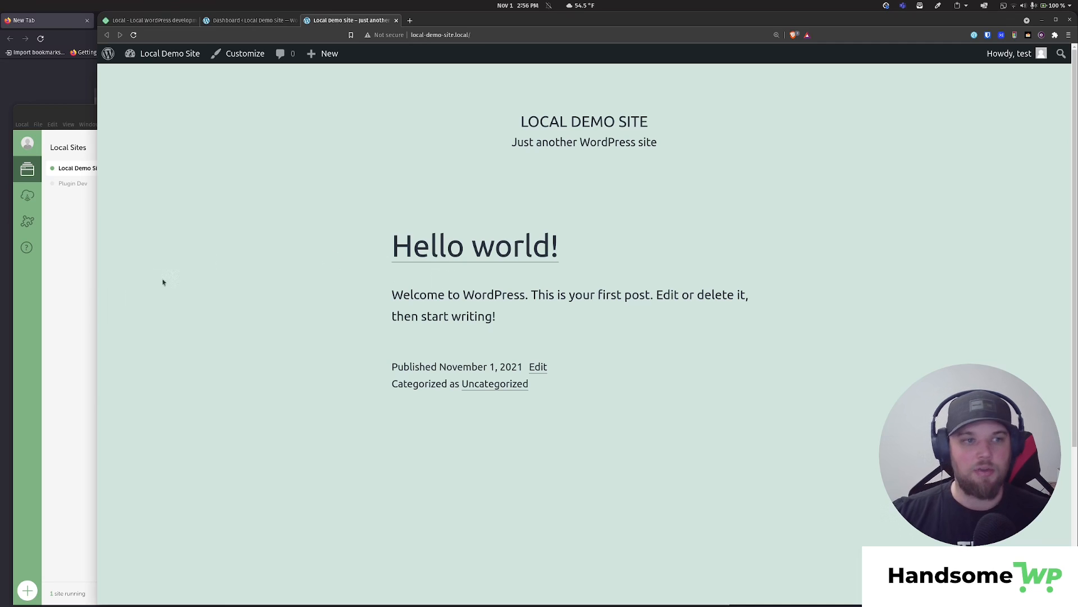
left_click(82, 319)
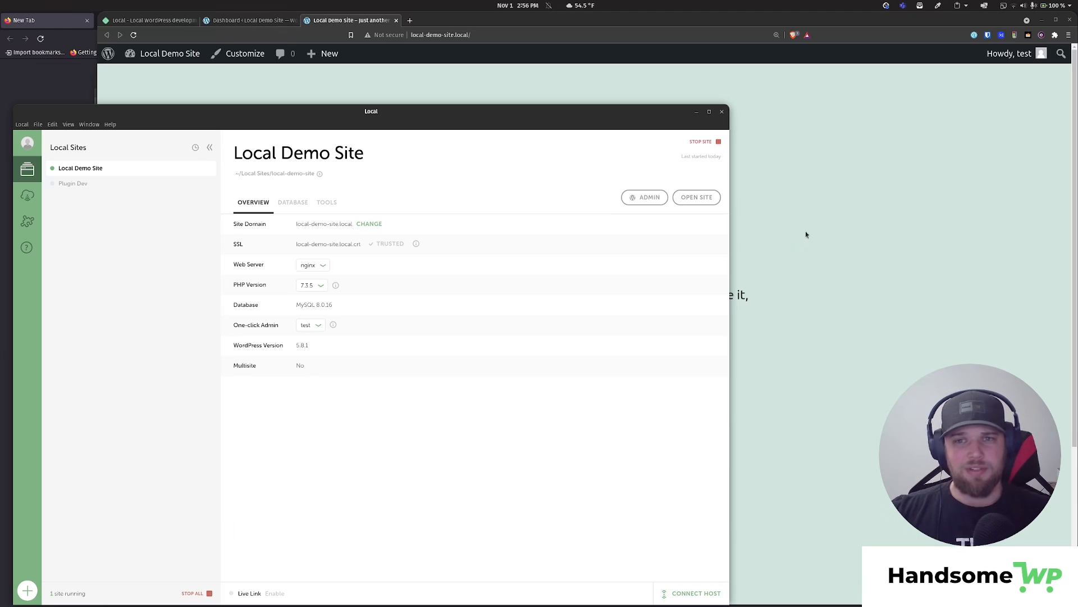
left_click(824, 224)
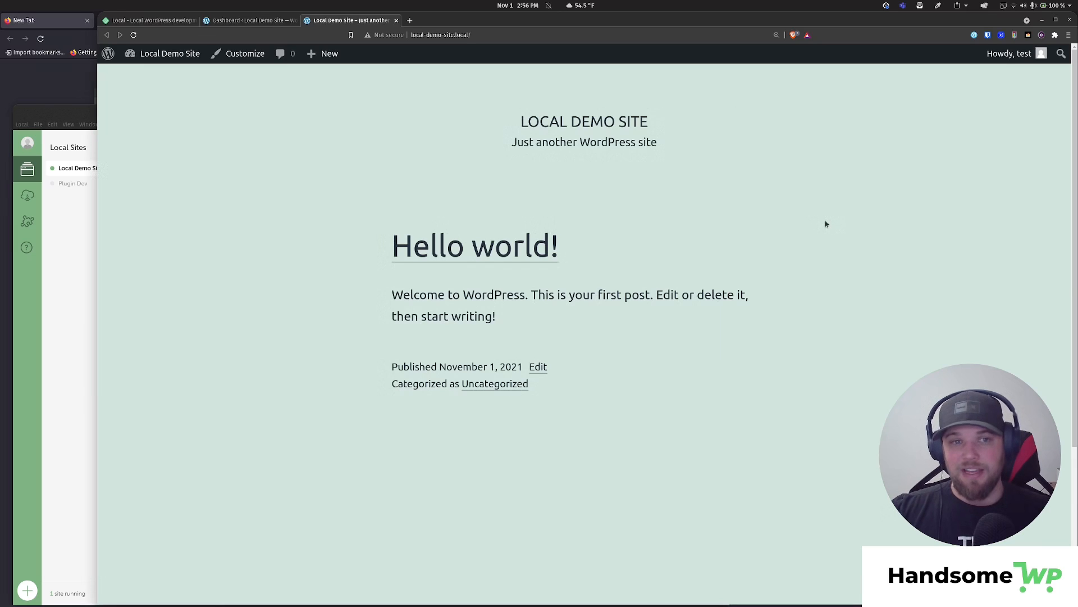